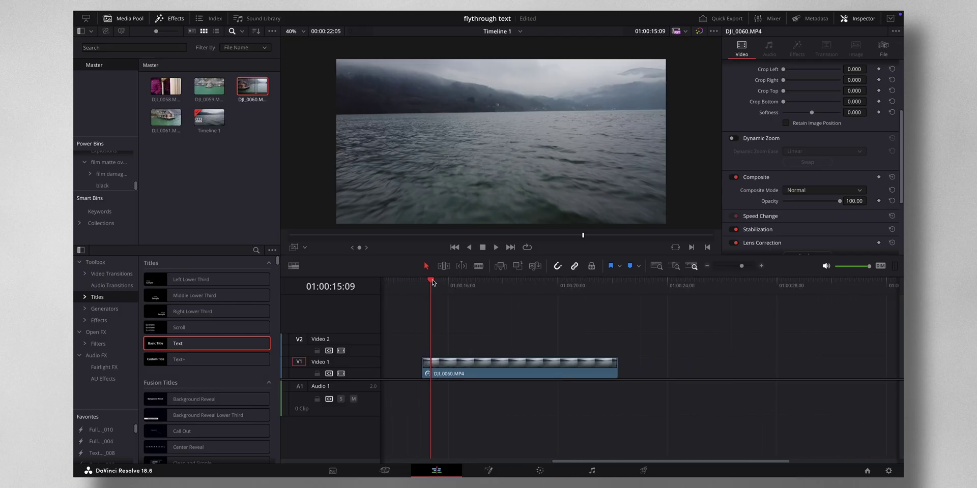
Step: Preview the drone footage and place a Text title on Video 2 above it
{"action": "left_click_drag", "start_coordinate": [433, 283], "coordinate": [519, 287]}
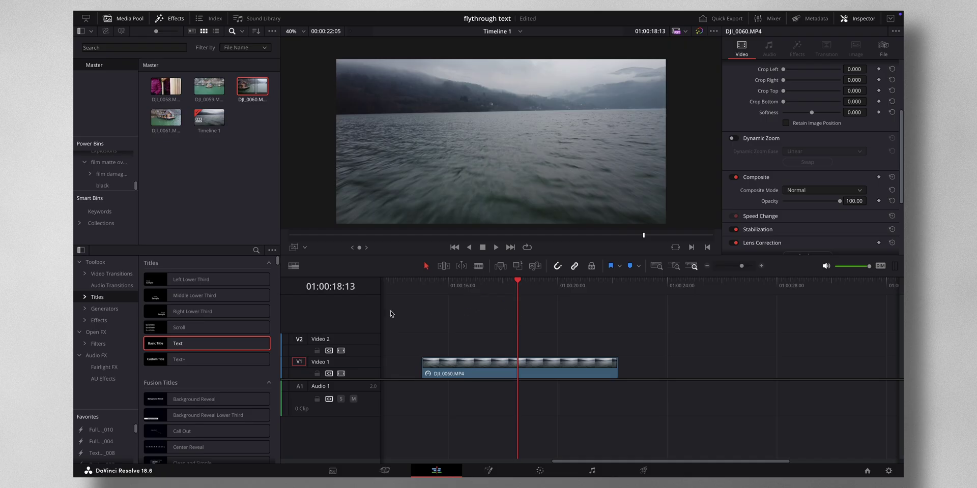
{"action": "left_click", "coordinate": [174, 20]}
{"action": "left_click_drag", "start_coordinate": [168, 343], "coordinate": [420, 343]}
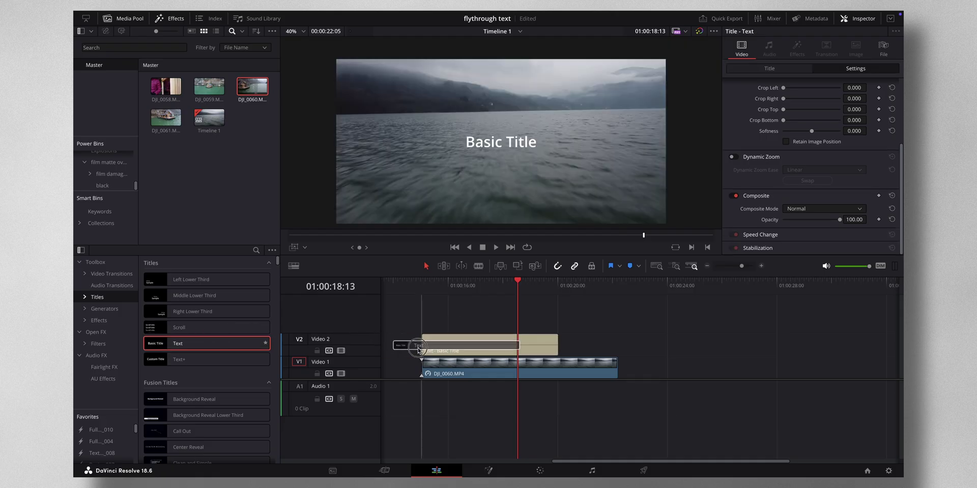
{"action": "left_click", "coordinate": [529, 350]}
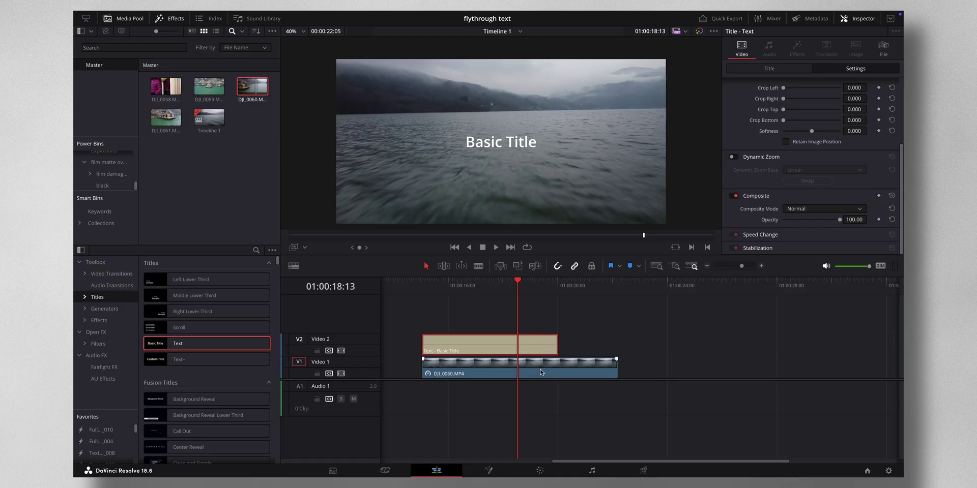
Step: Move the drone clip onto Video 2 above the title on Video 1
{"action": "mouse_move", "coordinate": [540, 372]}
{"action": "left_mouse_down"}
{"action": "mouse_move", "coordinate": [542, 323]}
{"action": "mouse_move", "coordinate": [533, 370]}
{"action": "left_mouse_up"}
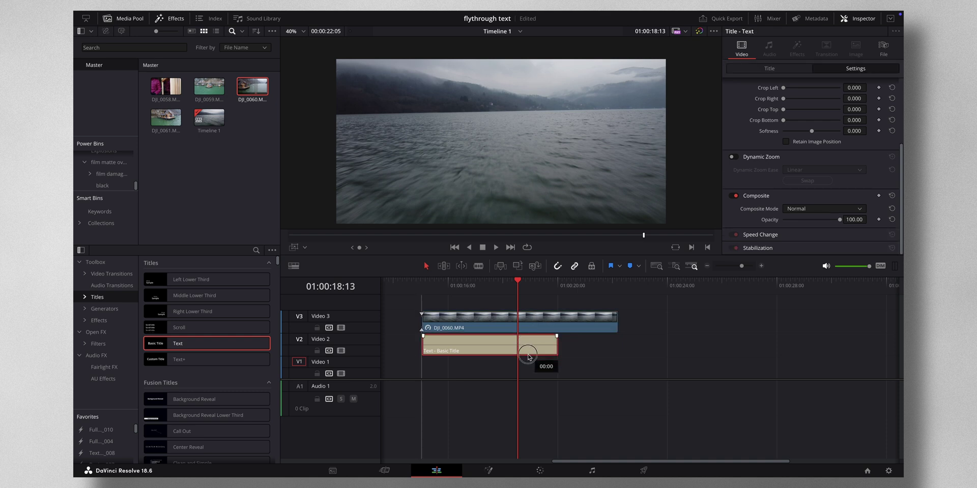
{"action": "left_click_drag", "start_coordinate": [536, 329], "coordinate": [539, 351]}
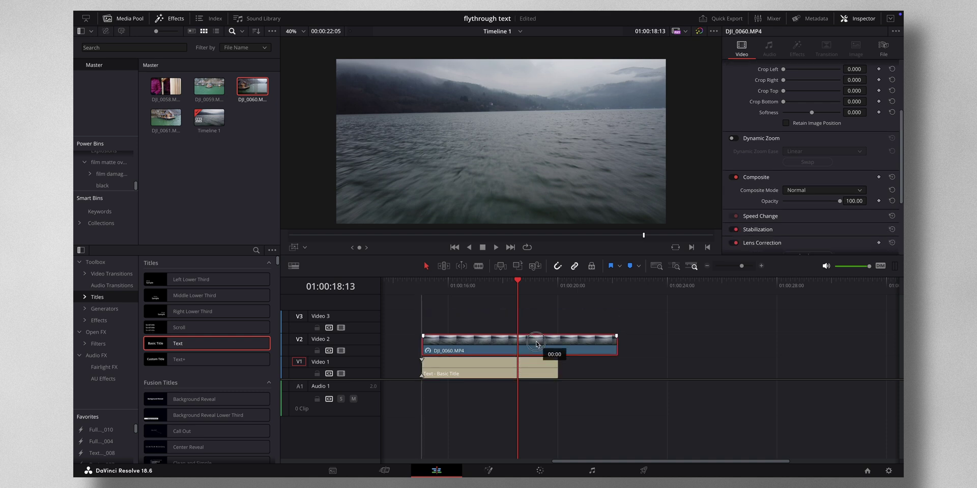
{"action": "left_click", "coordinate": [550, 283]}
Step: Split the drone clip with Ctrl+B where the title clip ends
{"action": "left_click_drag", "start_coordinate": [550, 285], "coordinate": [522, 283]}
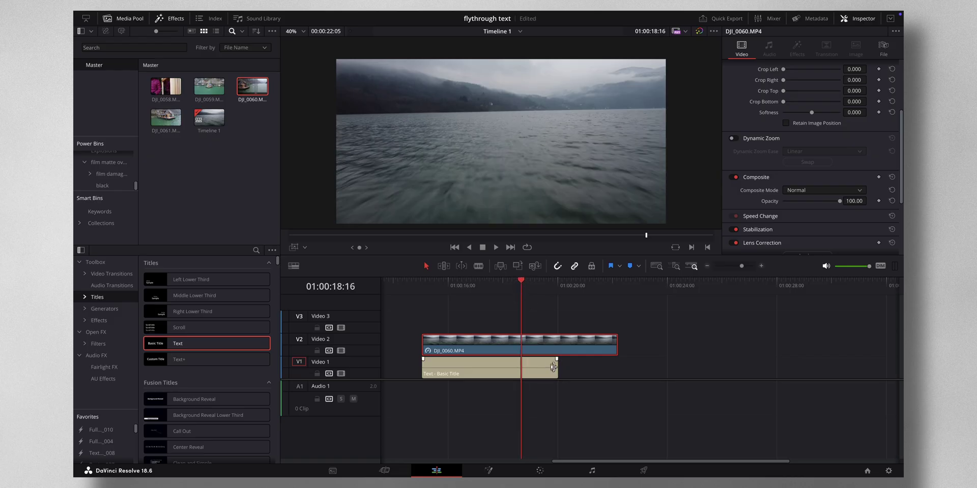
{"action": "left_click_drag", "start_coordinate": [523, 289], "coordinate": [559, 293]}
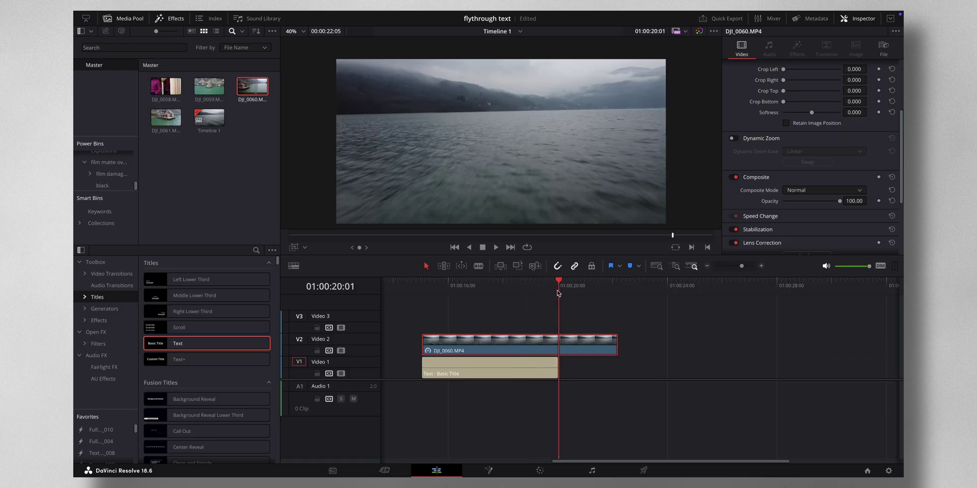
{"action": "key", "text": "ctrl+b"}
{"action": "left_click", "coordinate": [507, 343]}
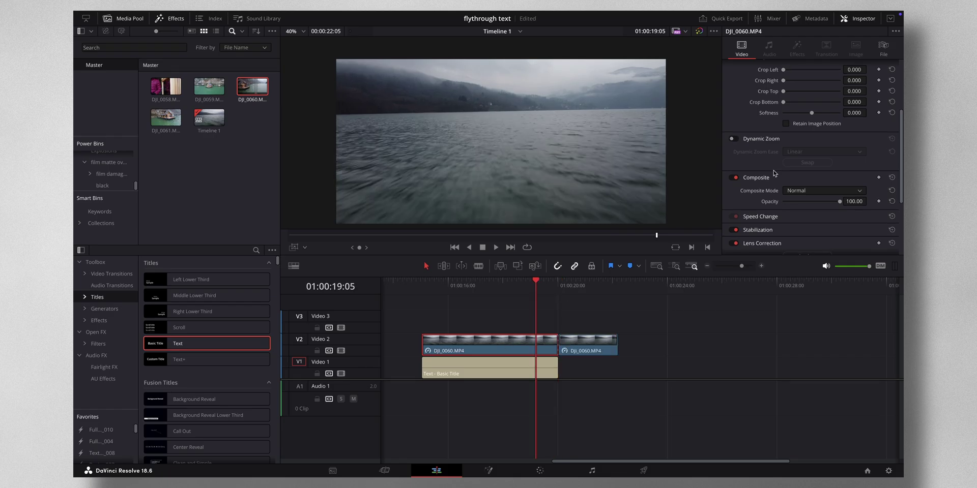
Step: Set the first drone piece's Inspector Composite Mode to Darken
{"action": "scroll", "coordinate": [773, 152], "scroll_direction": "up", "scroll_amount": 4}
{"action": "scroll", "coordinate": [775, 155], "scroll_direction": "down", "scroll_amount": 1}
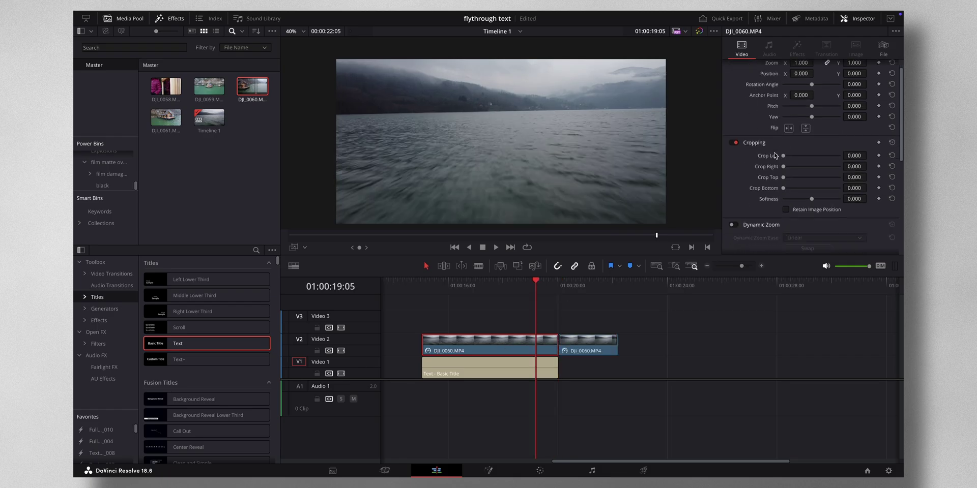
{"action": "scroll", "coordinate": [775, 155], "scroll_direction": "down", "scroll_amount": 2}
{"action": "scroll", "coordinate": [775, 155], "scroll_direction": "down", "scroll_amount": 1}
{"action": "scroll", "coordinate": [775, 155], "scroll_direction": "down", "scroll_amount": 1}
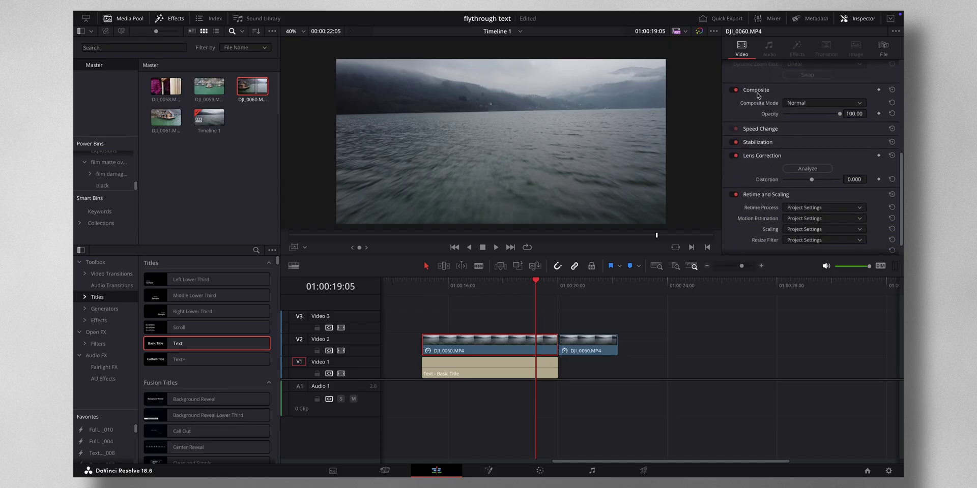
{"action": "left_click", "coordinate": [822, 103]}
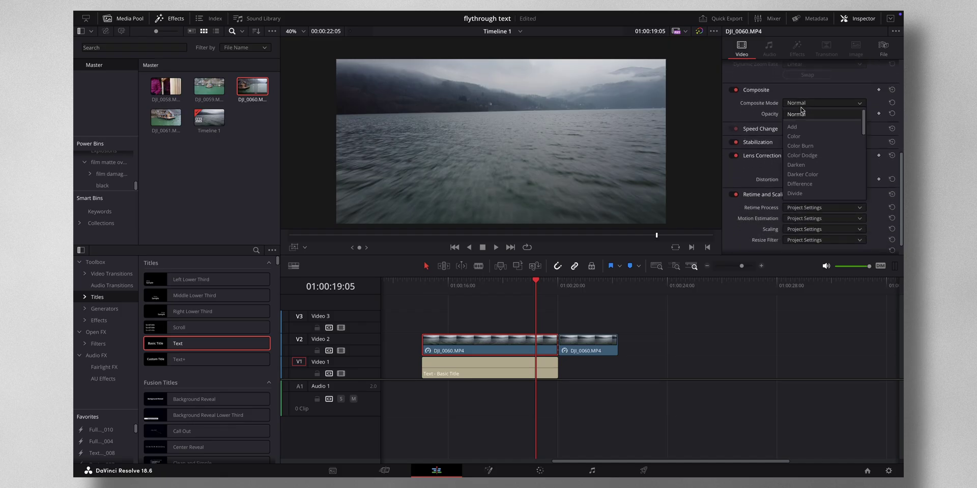
{"action": "left_click", "coordinate": [802, 161]}
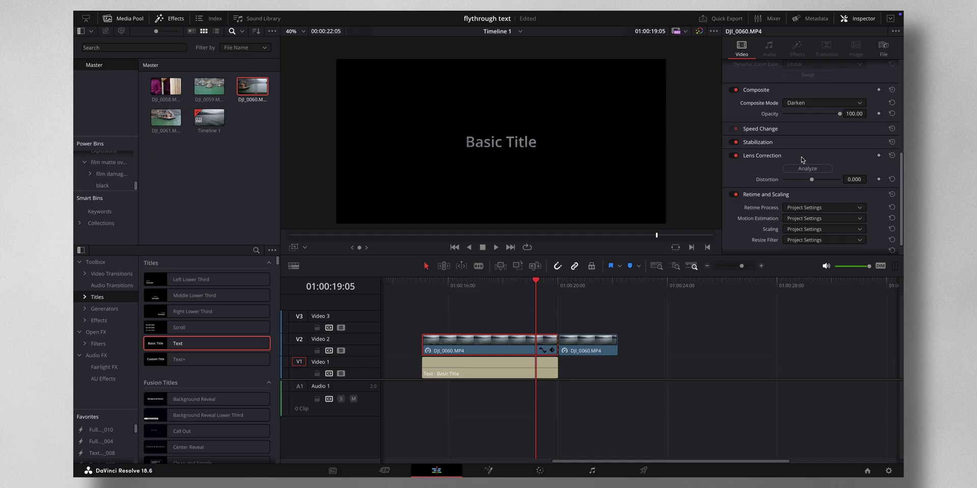
{"action": "left_click", "coordinate": [433, 288]}
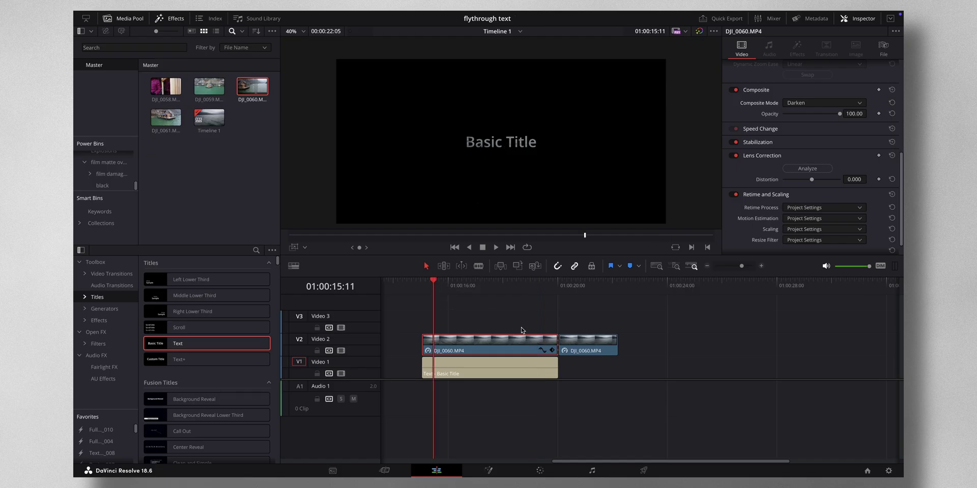
Step: Replace the title's Basic Title text with 'lake'
{"action": "left_click", "coordinate": [479, 370]}
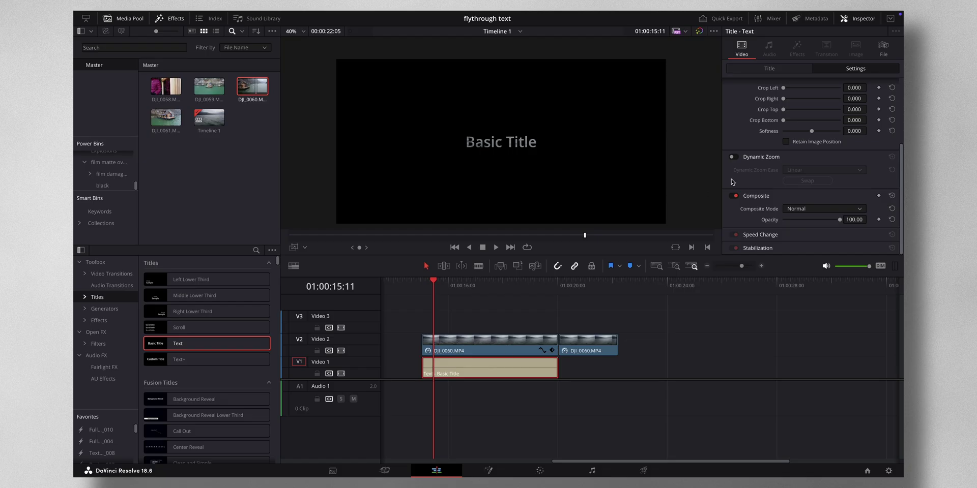
{"action": "scroll", "coordinate": [743, 173], "scroll_direction": "up", "scroll_amount": 5}
{"action": "left_click", "coordinate": [771, 69]}
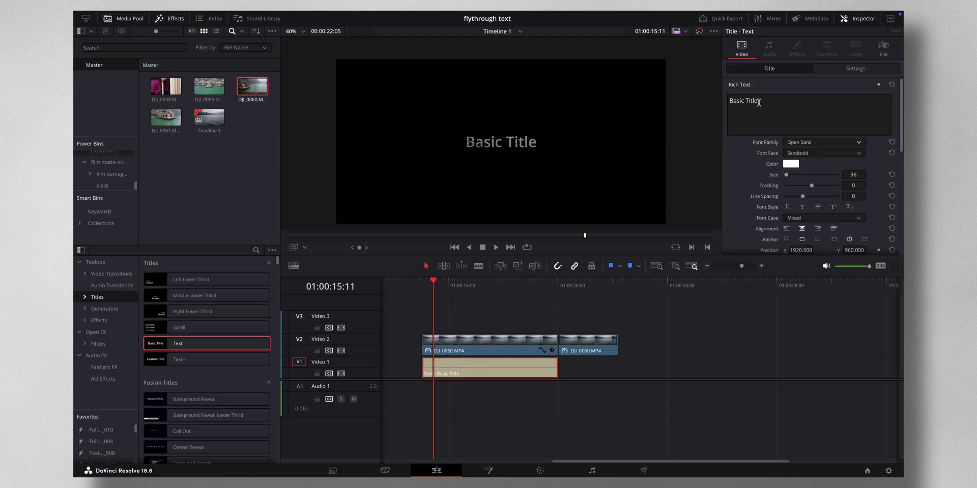
{"action": "left_click_drag", "start_coordinate": [758, 102], "coordinate": [711, 104]}
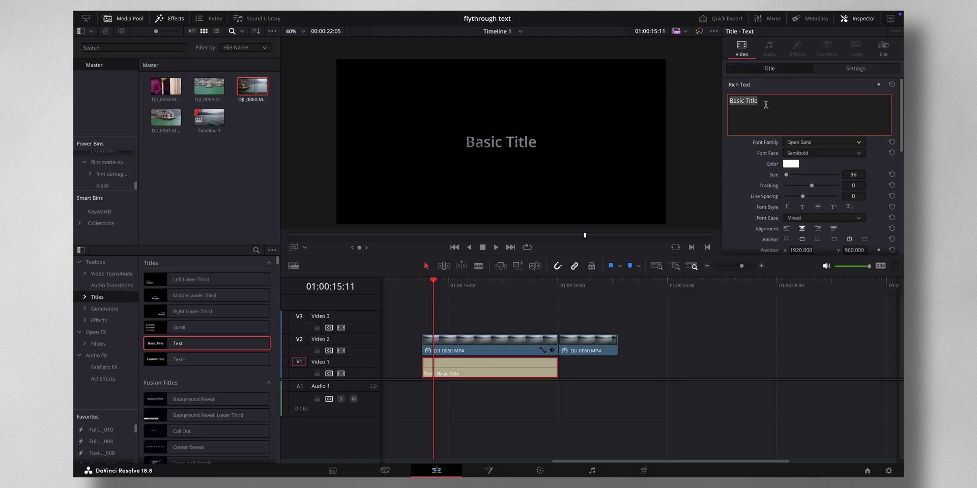
{"action": "type", "text": "lak"}
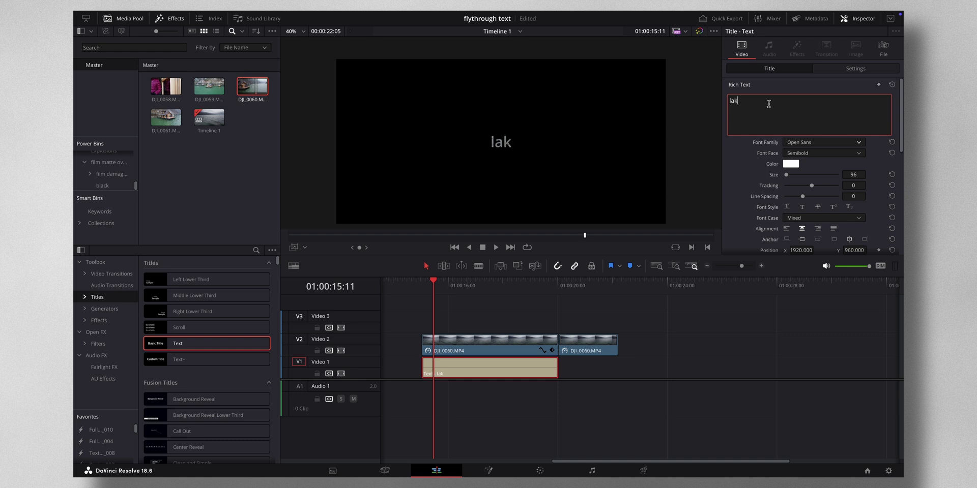
{"action": "type", "text": "e"}
Step: Set the title font to Akira Expanded Super Bold at size 162
{"action": "left_click", "coordinate": [799, 142]}
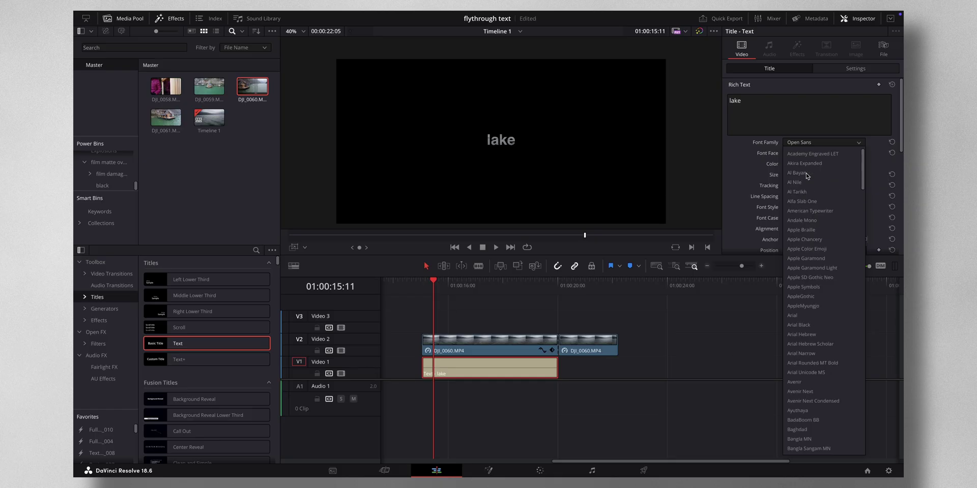
{"action": "left_click", "coordinate": [814, 164]}
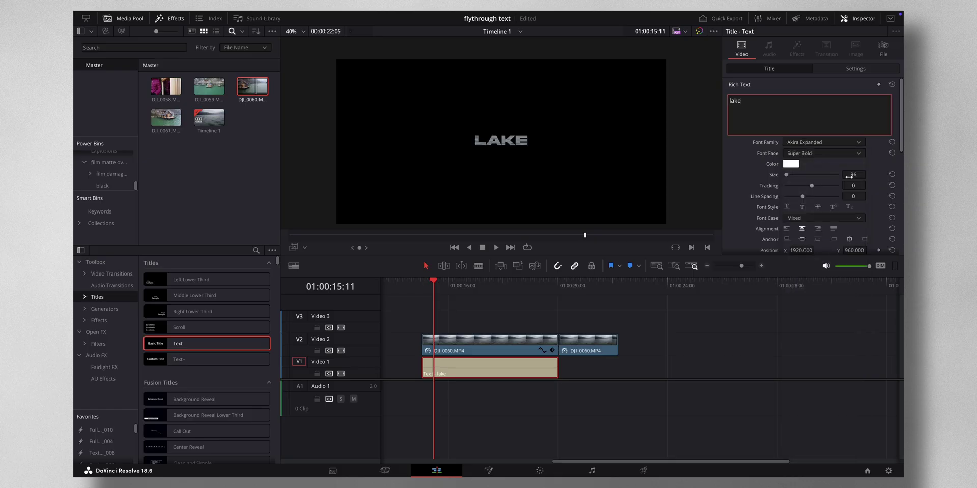
{"action": "mouse_move", "coordinate": [852, 174]}
{"action": "left_mouse_down"}
{"action": "mouse_move", "coordinate": [881, 174]}
{"action": "mouse_move", "coordinate": [830, 174]}
{"action": "left_mouse_up"}
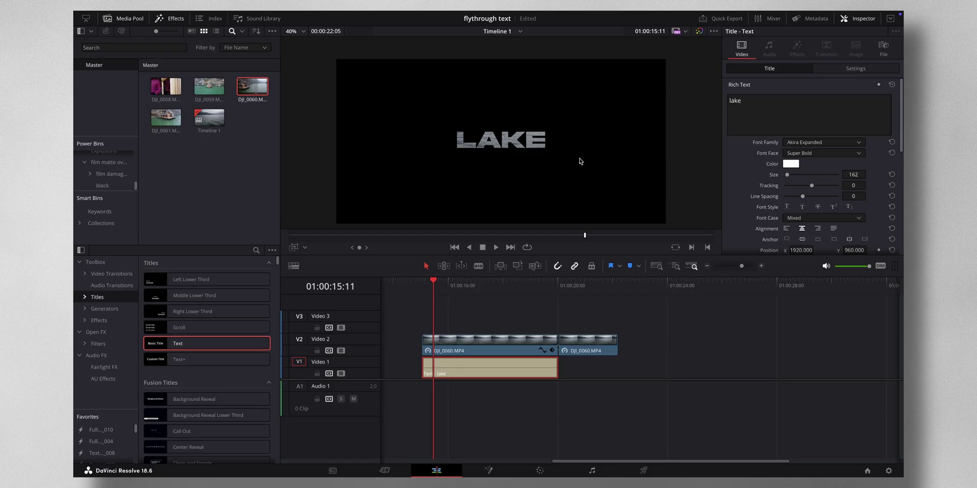
{"action": "scroll", "coordinate": [777, 196], "scroll_direction": "down", "scroll_amount": 1}
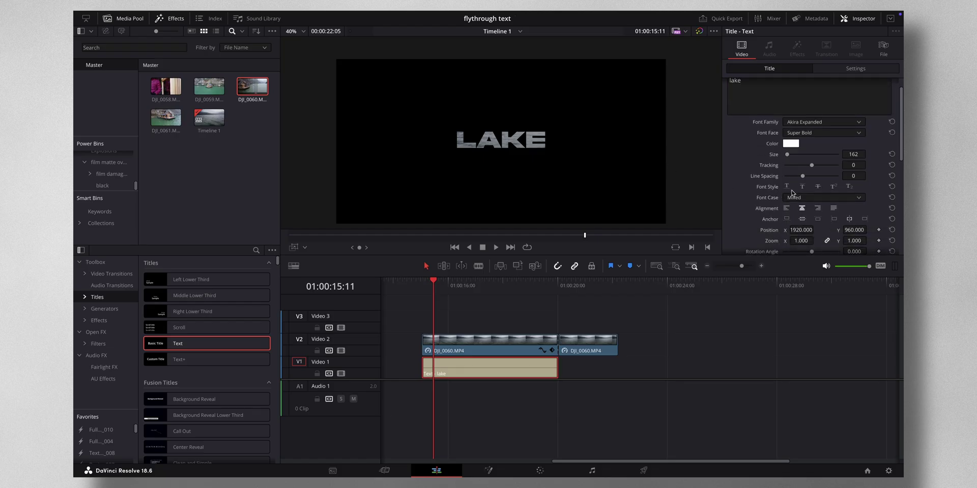
{"action": "scroll", "coordinate": [783, 192], "scroll_direction": "down", "scroll_amount": 2}
{"action": "scroll", "coordinate": [783, 192], "scroll_direction": "down", "scroll_amount": 1}
{"action": "scroll", "coordinate": [782, 193], "scroll_direction": "down", "scroll_amount": 2}
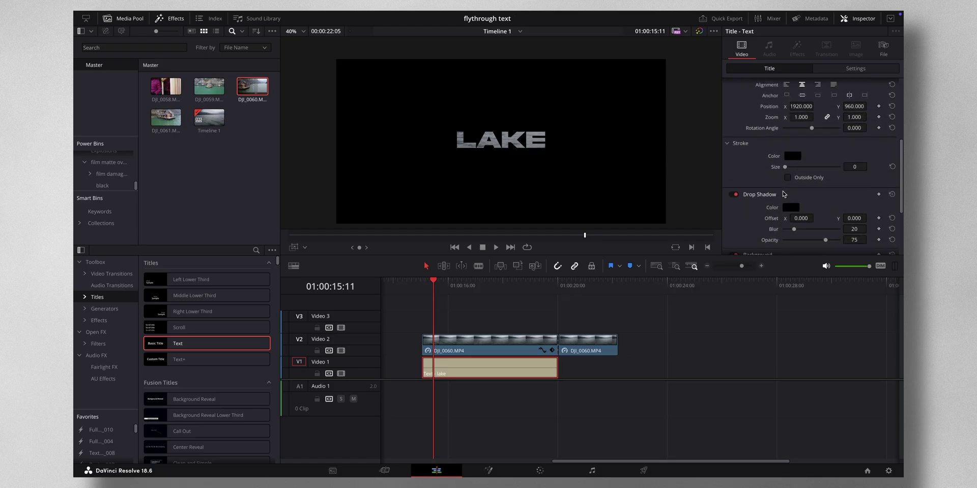
{"action": "scroll", "coordinate": [782, 193], "scroll_direction": "down", "scroll_amount": 2}
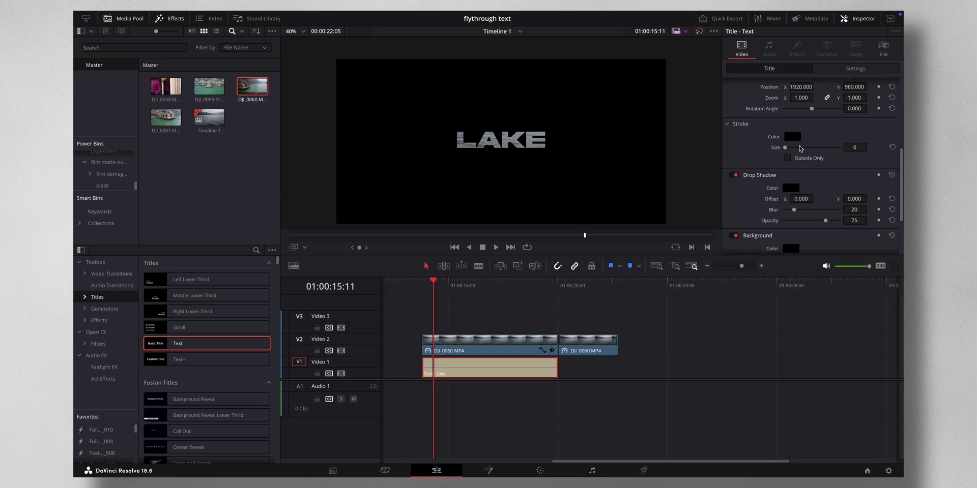
Step: Enable Dynamic Zoom on the LAKE title, swap its direction, and ease it In and Out
{"action": "left_click", "coordinate": [855, 69]}
{"action": "scroll", "coordinate": [750, 172], "scroll_direction": "down", "scroll_amount": 3}
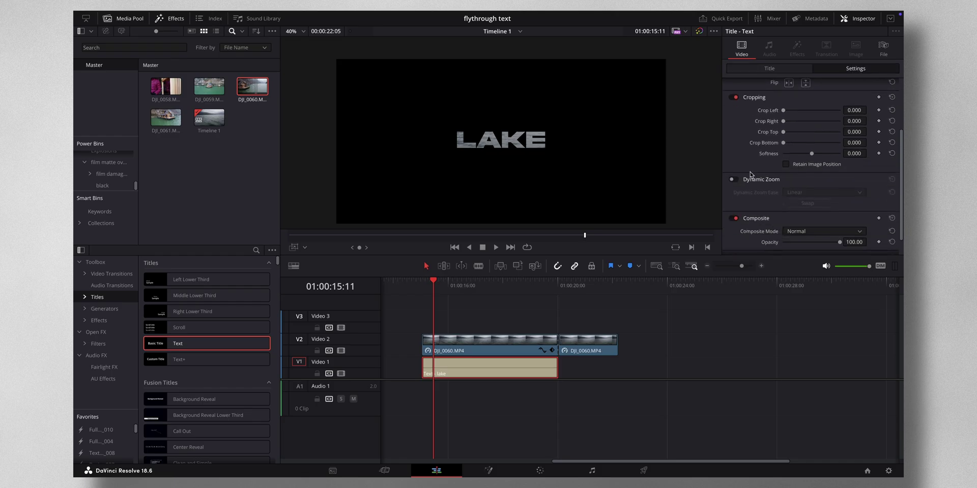
{"action": "scroll", "coordinate": [752, 174], "scroll_direction": "down", "scroll_amount": 1}
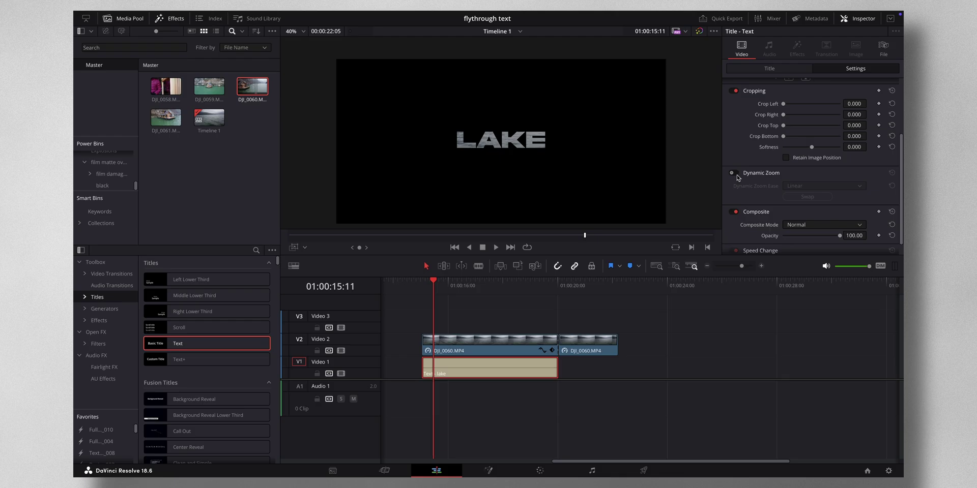
{"action": "left_click", "coordinate": [733, 173]}
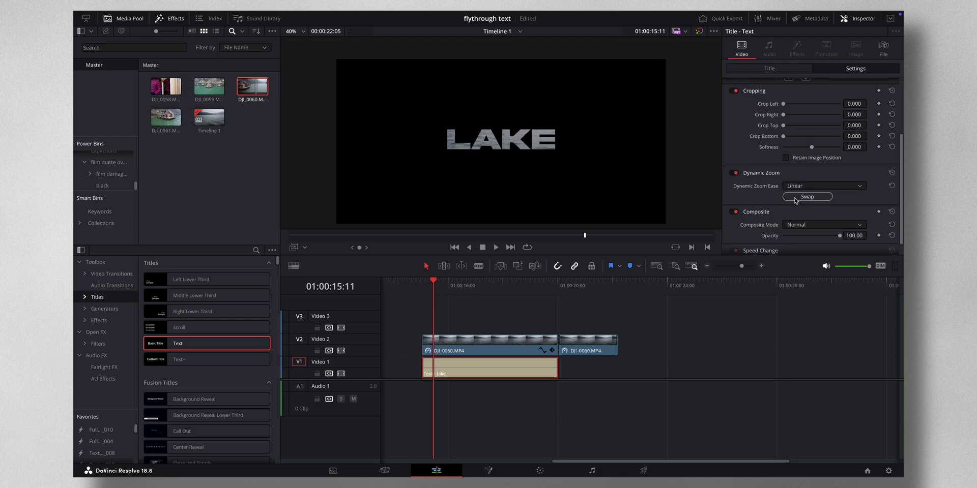
{"action": "left_click", "coordinate": [797, 198]}
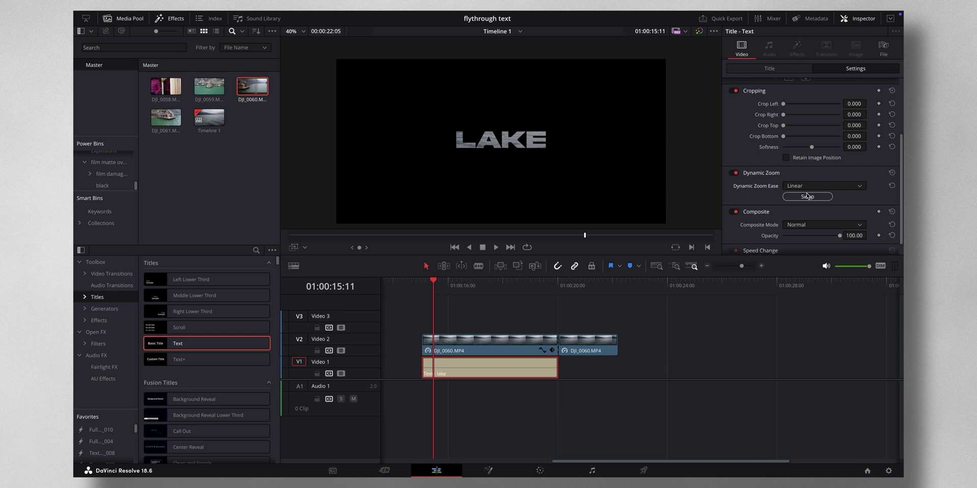
{"action": "left_click", "coordinate": [855, 188]}
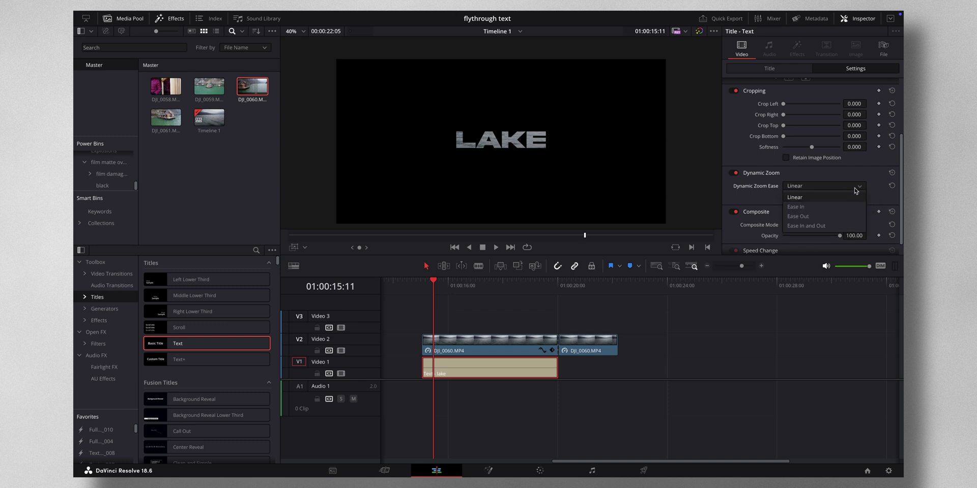
{"action": "left_click", "coordinate": [828, 227]}
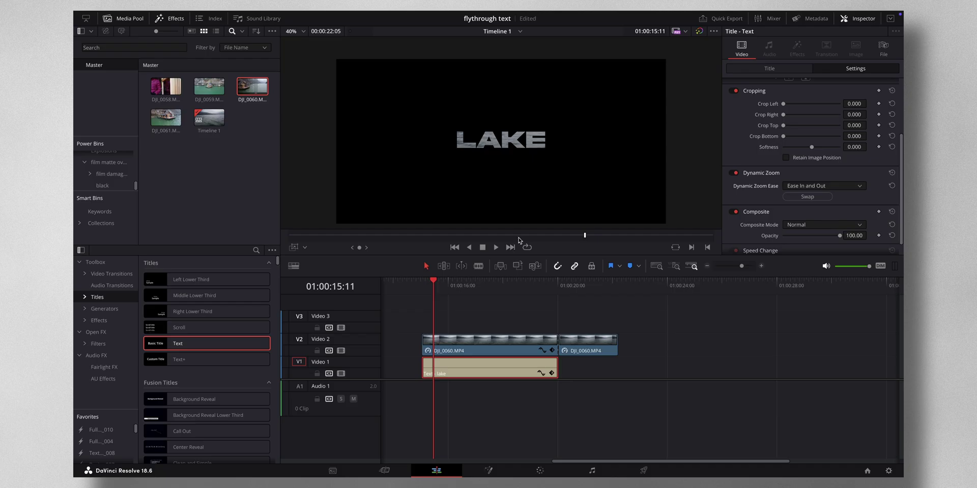
Step: Shrink the Dynamic Zoom end frame to a small box near the K, then hide the overlay
{"action": "left_click", "coordinate": [305, 248]}
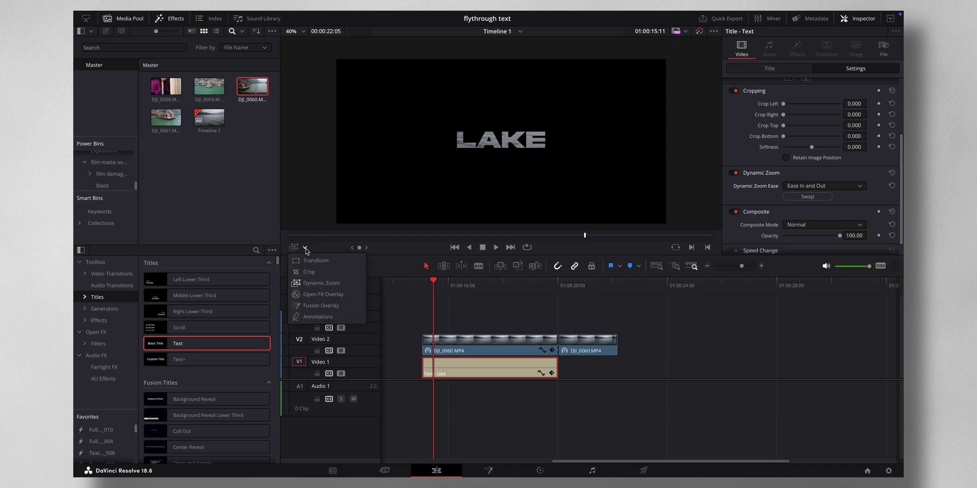
{"action": "left_click", "coordinate": [319, 284]}
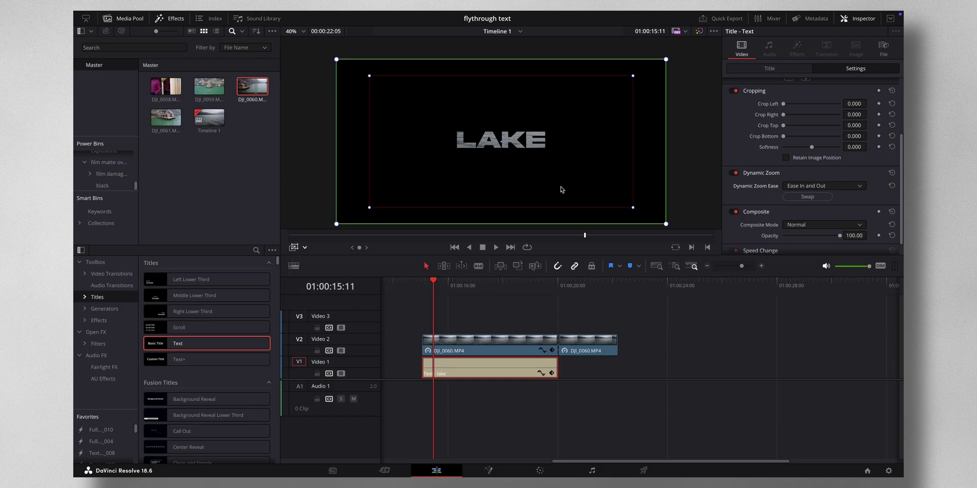
{"action": "scroll", "coordinate": [640, 214], "scroll_direction": "up", "scroll_amount": 1}
{"action": "left_click_drag", "start_coordinate": [640, 214], "coordinate": [515, 148]}
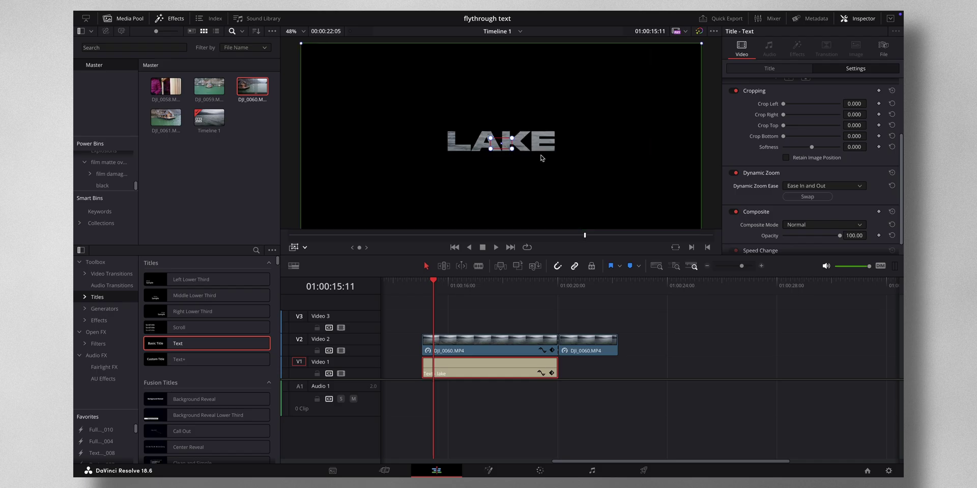
{"action": "scroll", "coordinate": [545, 158], "scroll_direction": "up", "scroll_amount": 5}
{"action": "scroll", "coordinate": [545, 158], "scroll_direction": "up", "scroll_amount": 2}
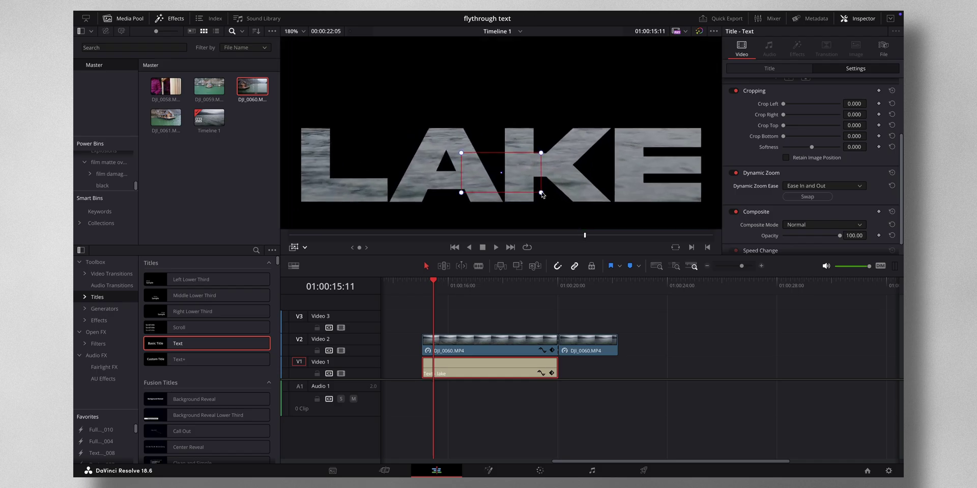
{"action": "mouse_move", "coordinate": [540, 192]}
{"action": "left_mouse_down"}
{"action": "mouse_move", "coordinate": [514, 181]}
{"action": "mouse_move", "coordinate": [521, 171]}
{"action": "left_mouse_up"}
{"action": "scroll", "coordinate": [525, 176], "scroll_direction": "down", "scroll_amount": 3}
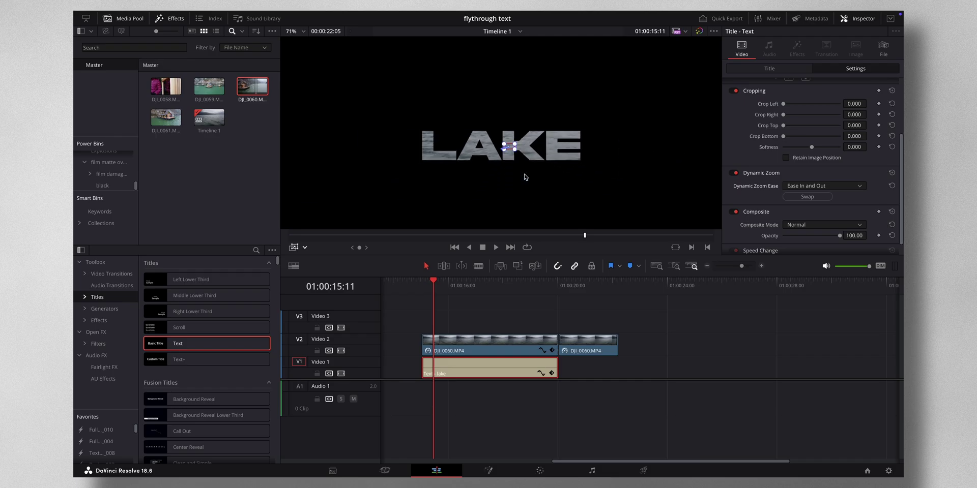
{"action": "left_click", "coordinate": [294, 248]}
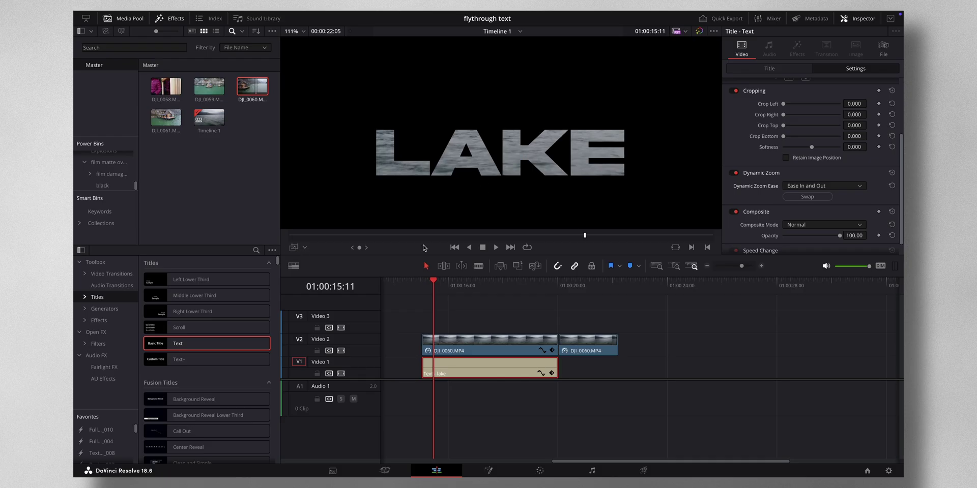
Step: Play the zooming LAKE title and stop on the lake footage
{"action": "key", "text": "space"}
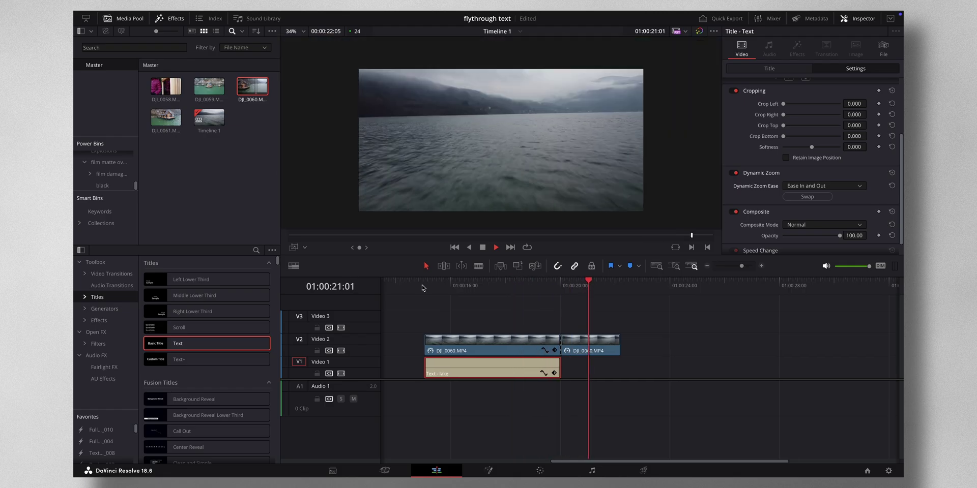
{"action": "key", "text": "space"}
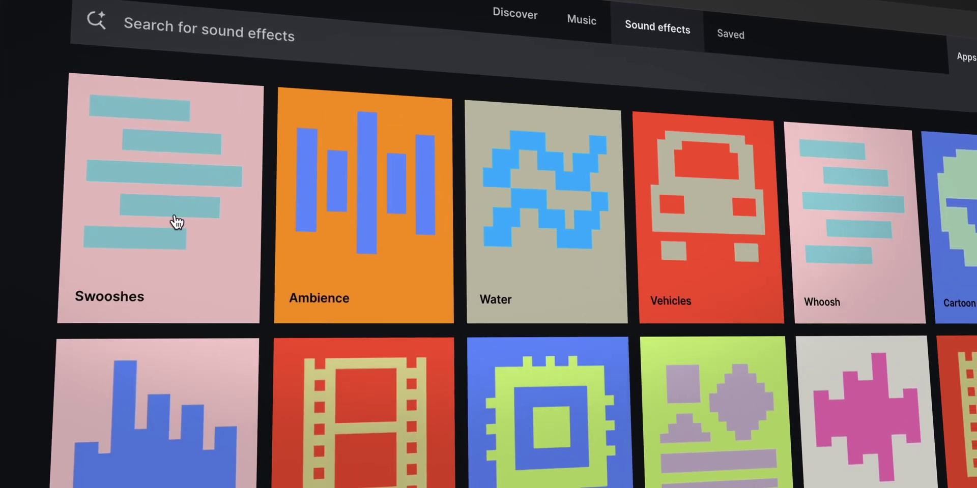
Step: Open the Swooshes category in Epidemic Sound's sound effects
{"action": "left_click", "coordinate": [175, 220]}
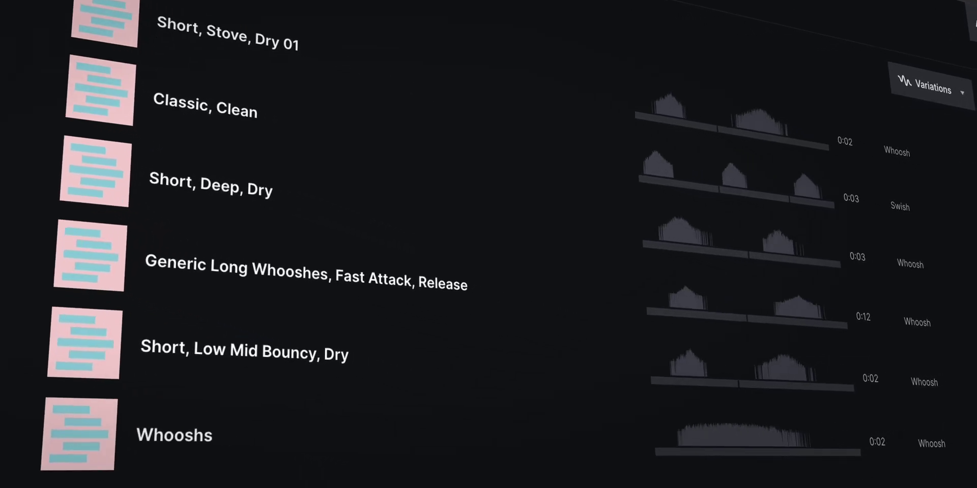